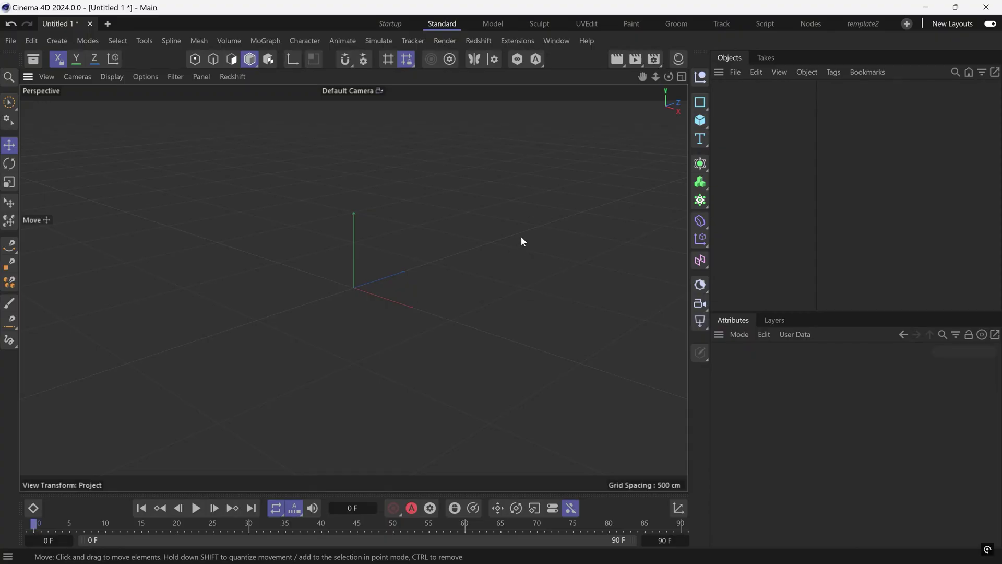
# Open the Mudah 4D expression window, move it slightly lower over the viewport, and create a cube with the expression cube.
pyautogui.hotkey('ctrl', 'space')
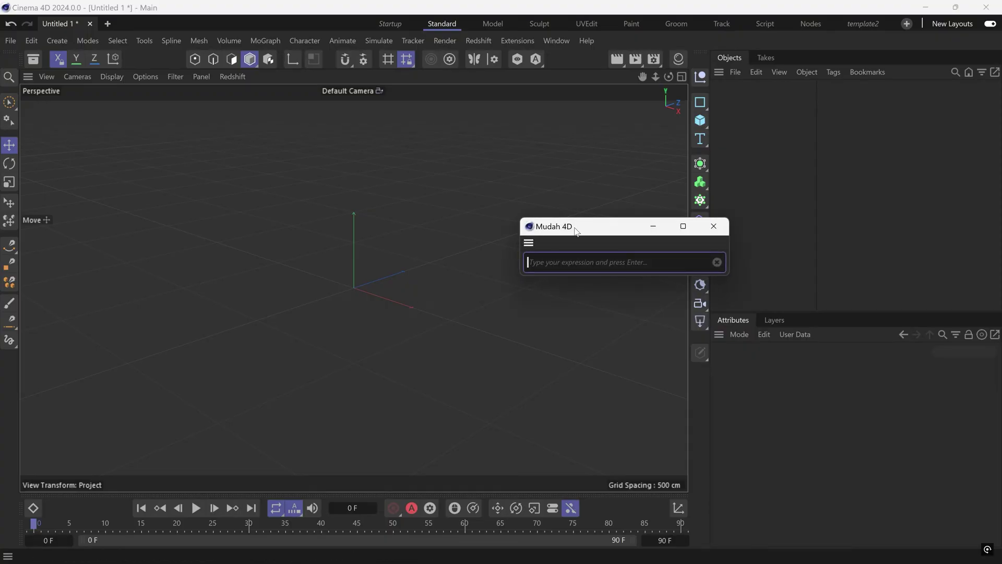
pyautogui.moveTo(579, 233); pyautogui.dragTo(570, 257)
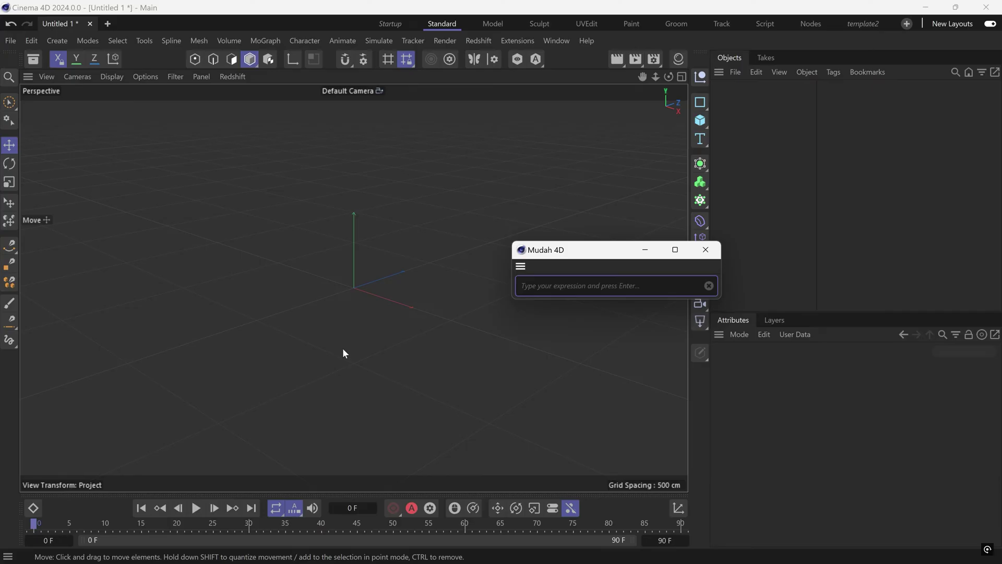
pyautogui.write('cube')
pyautogui.press('Return')
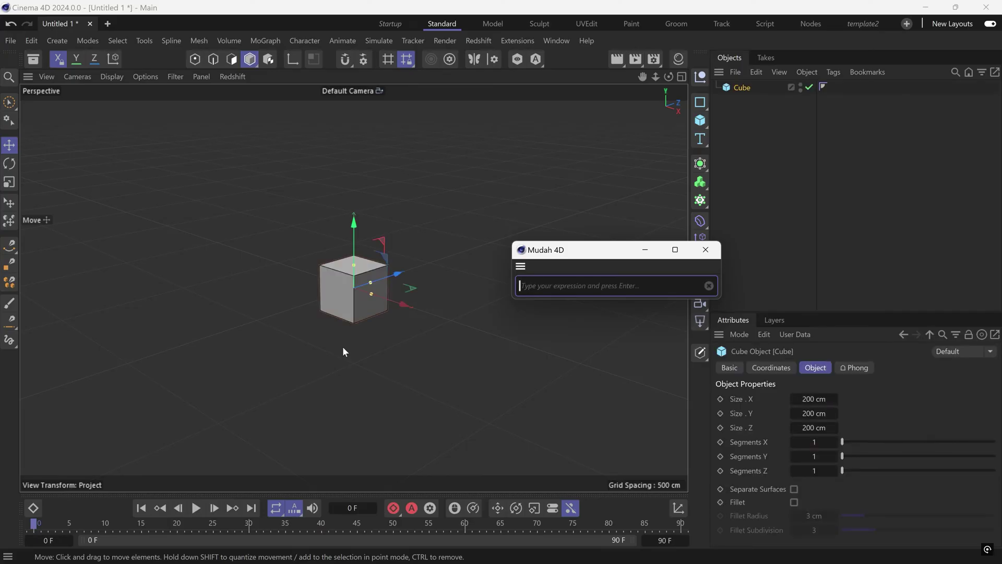
# Add a sphere and a cone to the scene using separate Mudah 4D expressions.
pyautogui.write('spl')
pyautogui.write('ere')
pyautogui.press('Return')
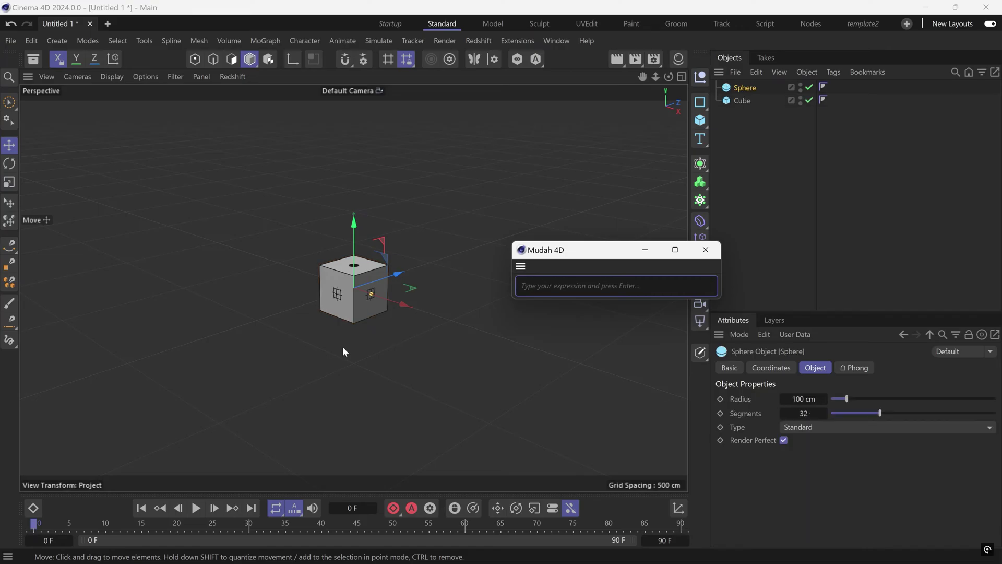
pyautogui.write('cor')
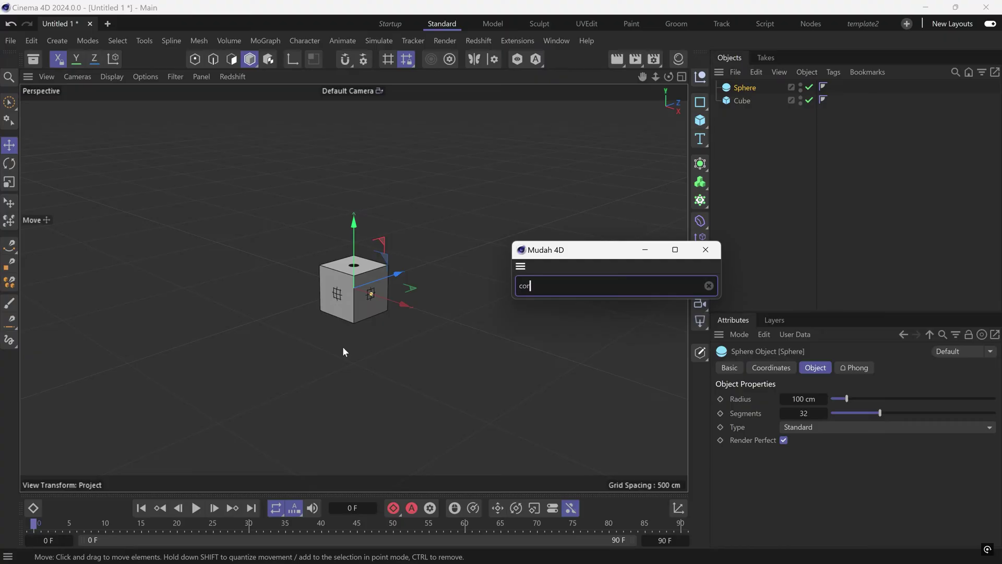
pyautogui.write('e')
pyautogui.press('Return')
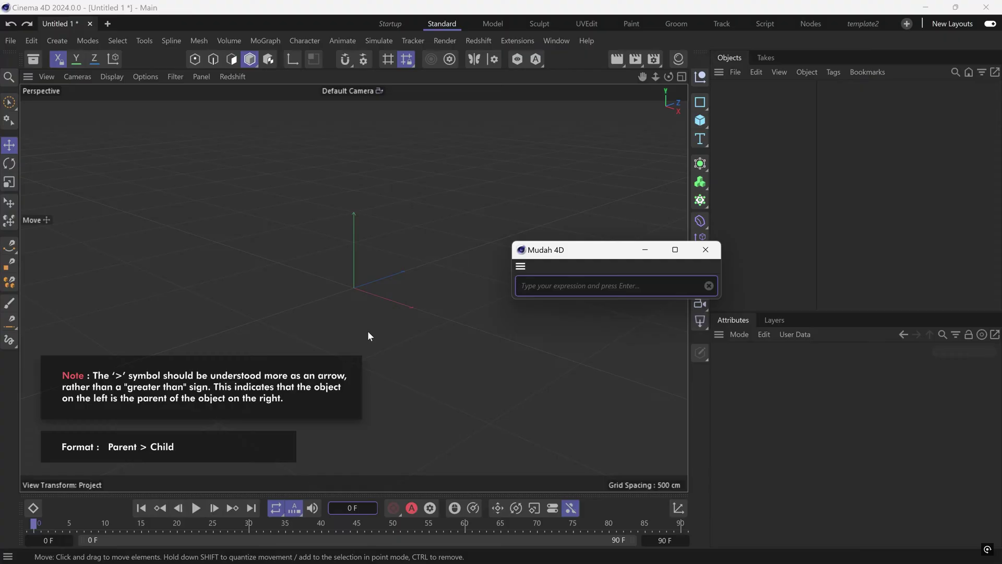
# Create the parent-child hierarchies extrude>circle and lathe>arc>bend from Mudah 4D expressions.
pyautogui.write('extrude>circle')
pyautogui.press('Return')
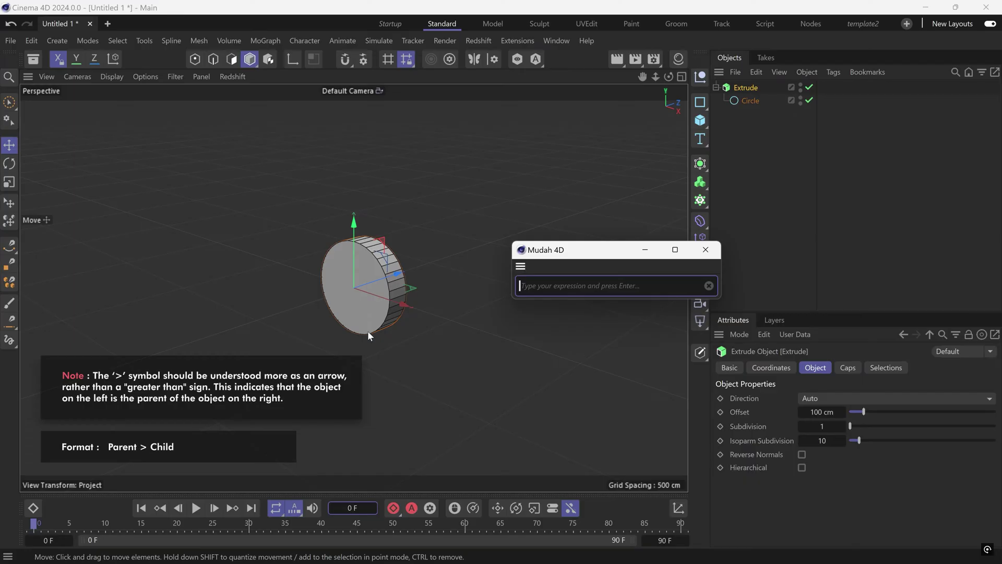
pyautogui.write('lathe>arc>bend')
pyautogui.press('Return')
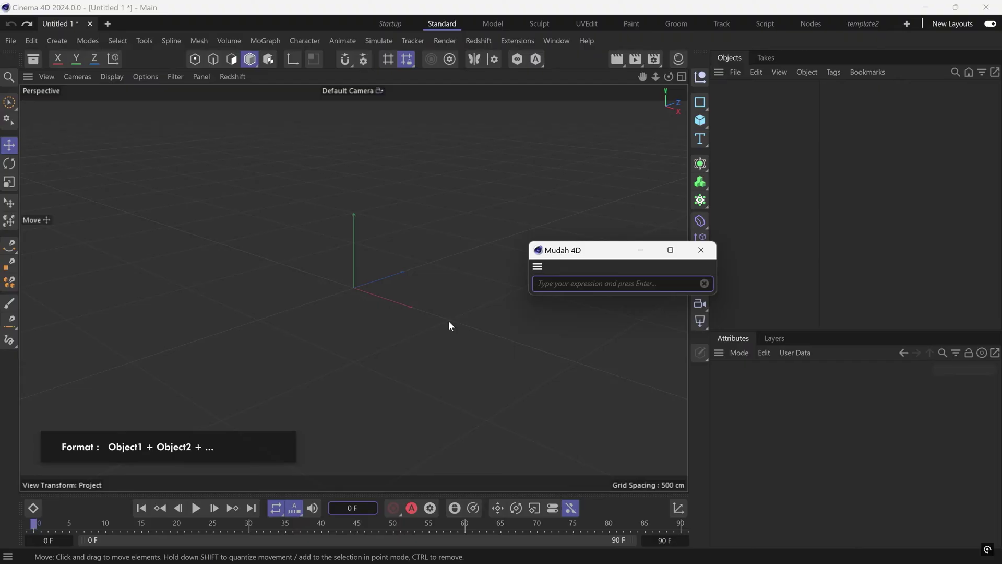
# Create a cube and a sphere at the same level with the expression cube+sphere, and undo the creation.
pyautogui.write('cube+sphere')
pyautogui.press('Return')
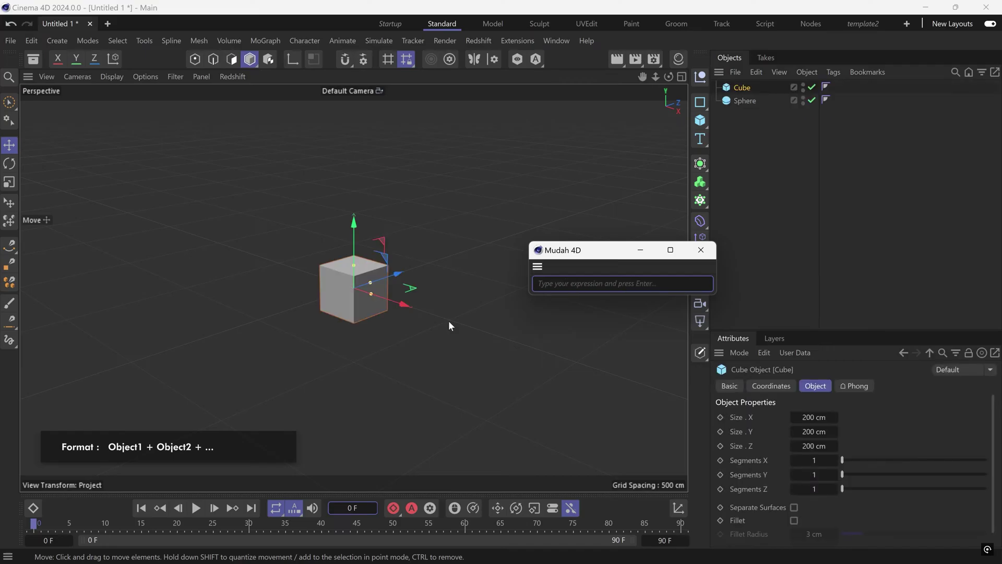
pyautogui.hotkey('ctrl', 'z')
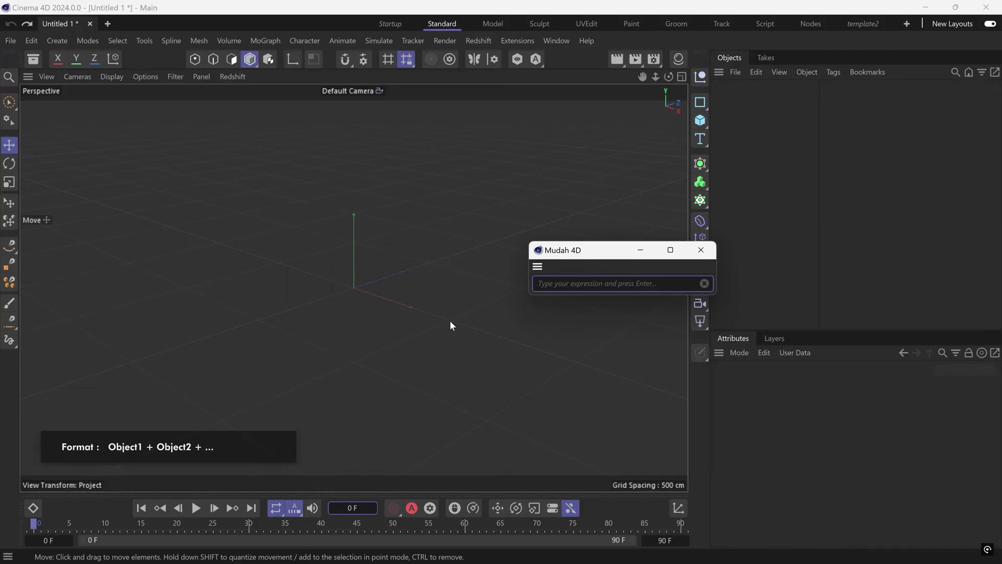
# Create a cone, a capsule and a torus at the same level with the expression cone+capsule+torus.
pyautogui.write('cone+capsule+torus')
pyautogui.press('Return')
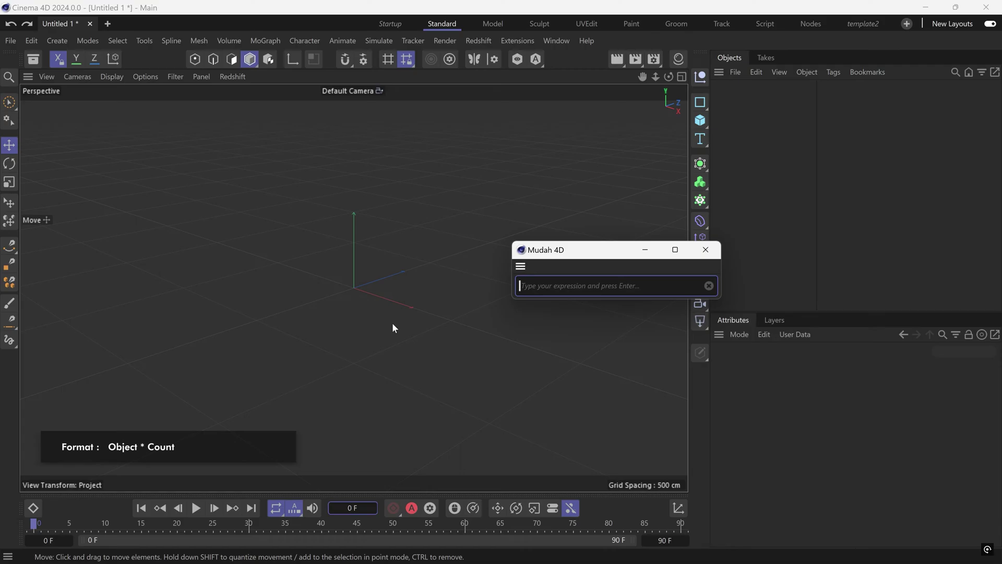
# Create three cubes with the expression cube*3, and undo the creation.
pyautogui.write('cube*3')
pyautogui.press('Return')
pyautogui.hotkey('ctrl', 'z')
# Create five cubes with cube*5, and a null parenting a cube and a sphere with null>(cube+sphere).
pyautogui.write('cube*5')
pyautogui.press('Return')
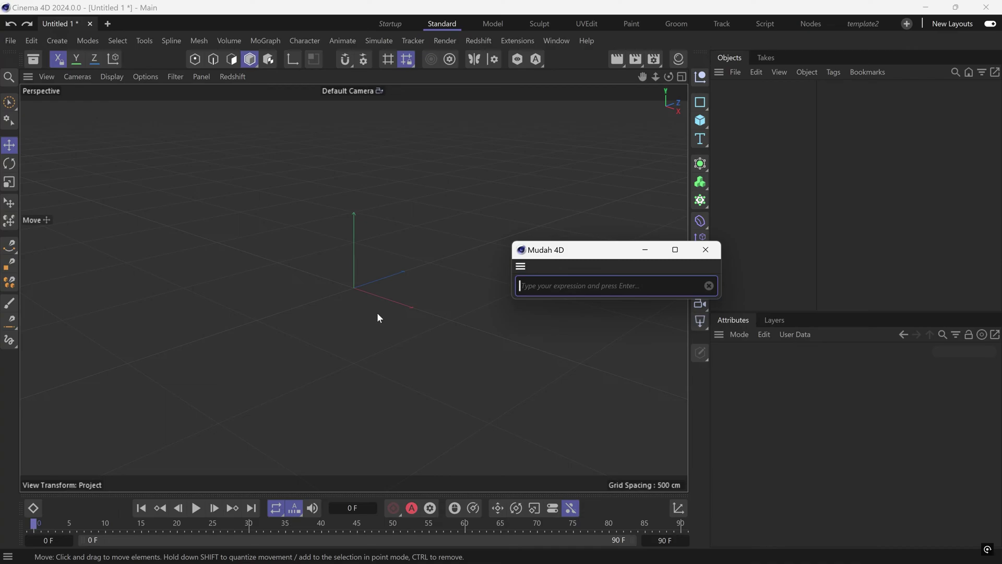
pyautogui.write('rull>(cube+sphere')
pyautogui.press('Return')
# Create a null holding three cube-and-sphere pairs with the expression null>(cube+sphere)*3, and undo the creation.
pyautogui.write('nu')
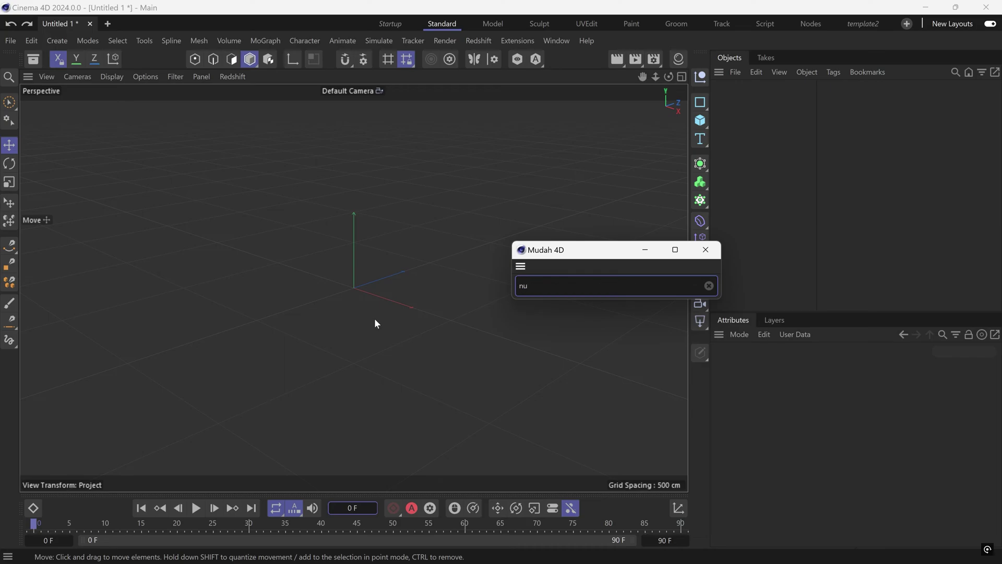
pyautogui.write('ll>(cube+sphere)*3')
pyautogui.press('Return')
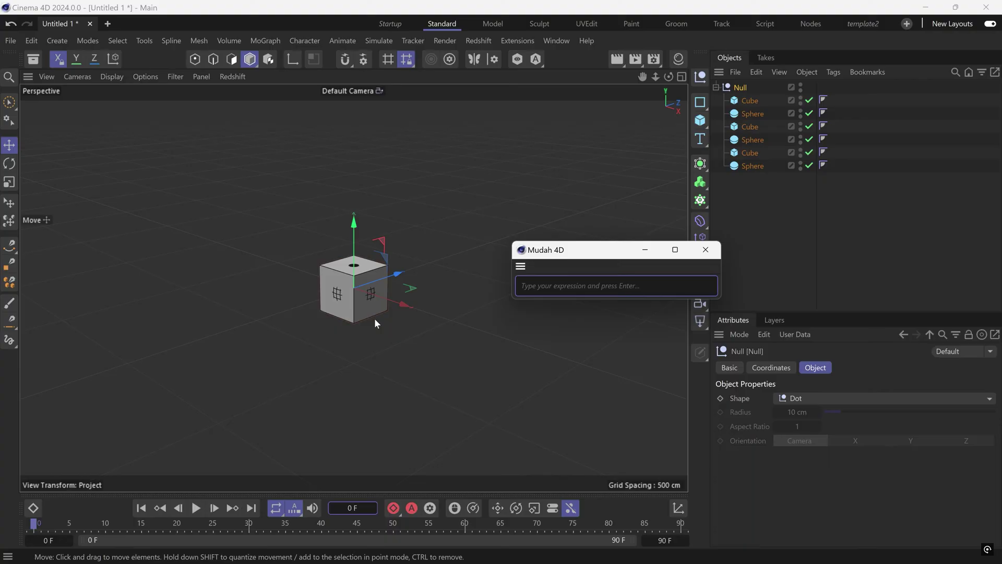
pyautogui.hotkey('ctrl', 'z')
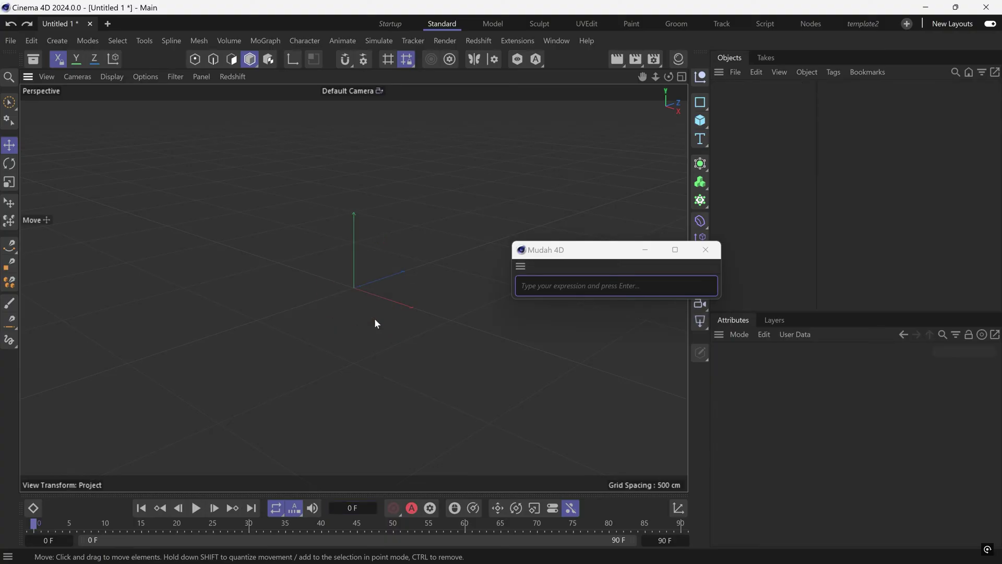
# Create a null with a cube and a sphere as children, enclosing the whole expression null>(cube+sphere) in outer parentheses.
pyautogui.write('nu')
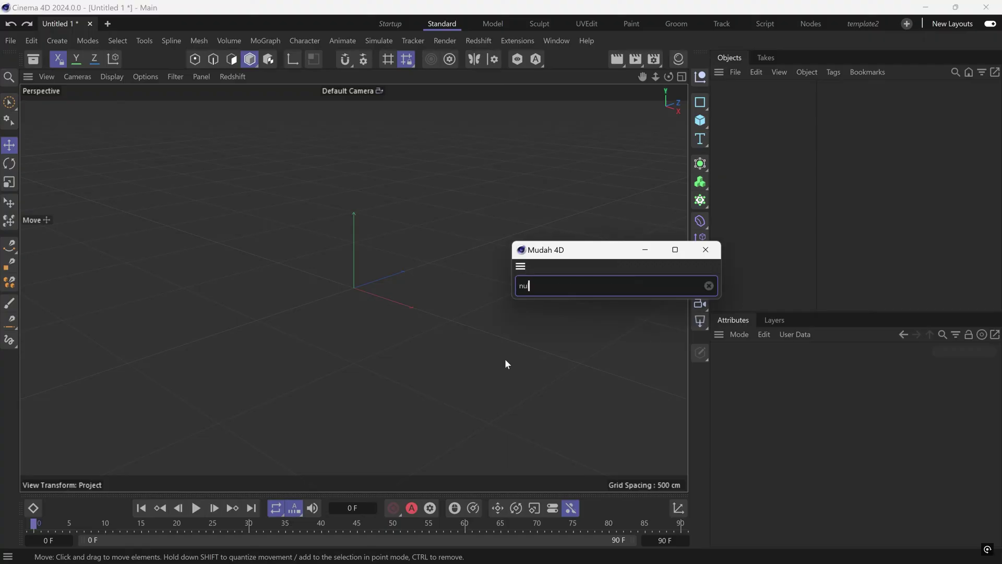
pyautogui.write('ll>(cube+sphere)')
pyautogui.press('Home')
pyautogui.write('(')
pyautogui.press('End')
pyautogui.write(')')
pyautogui.press('Return')
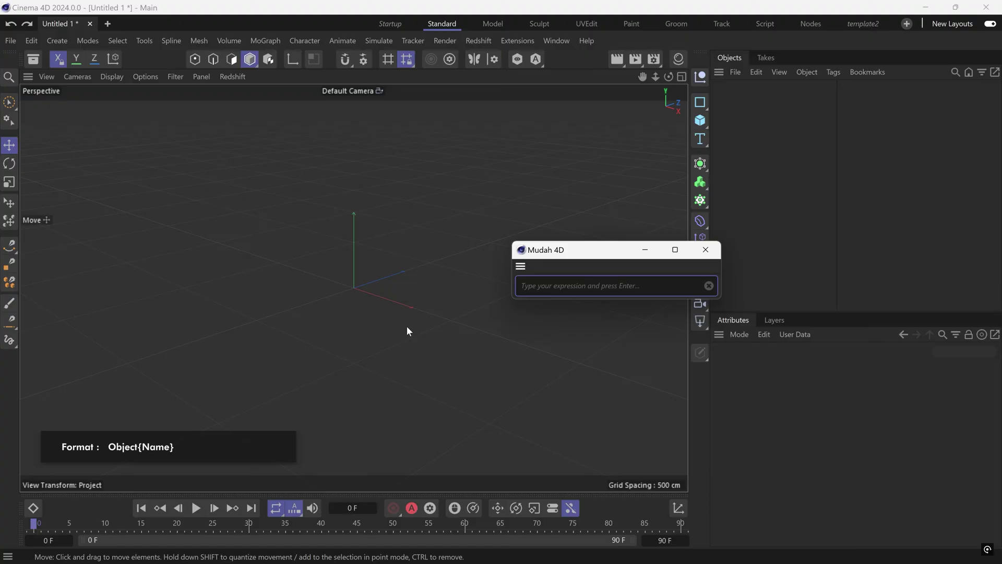
# Create a cube named My Perfect Cube by giving the name in curly braces in the expression.
pyautogui.write('cube')
pyautogui.write('{}')
pyautogui.write('My Per')
pyautogui.write('fect Cu')
pyautogui.write('be')
pyautogui.press('Return')
# Create five sequentially numbered cubes with the expression cube{Cube $}*5, and undo the creation.
pyautogui.write('cube')
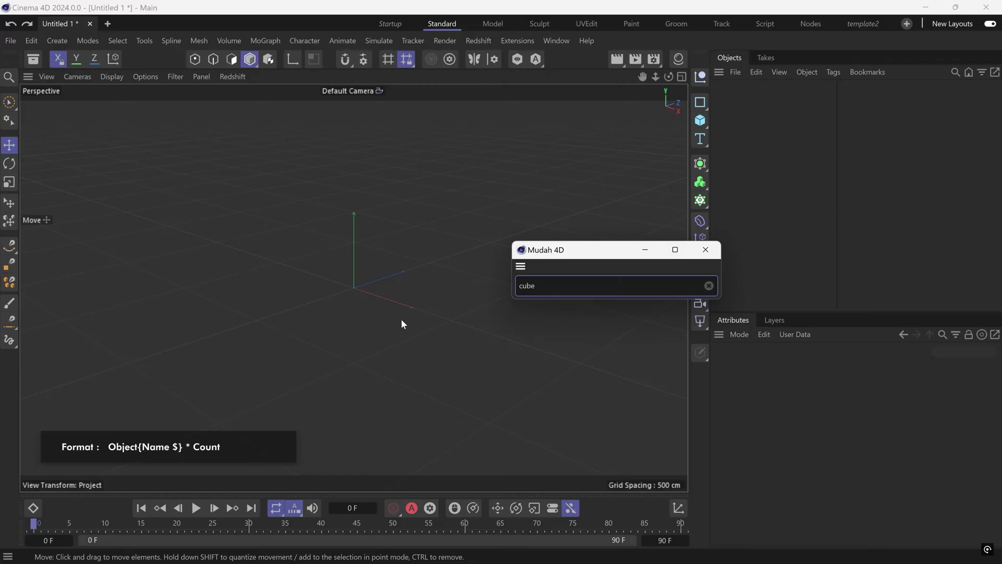
pyautogui.write('{}')
pyautogui.write('Cube')
pyautogui.write(' $')
pyautogui.press('Right')
pyautogui.write('*5')
pyautogui.press('Return')
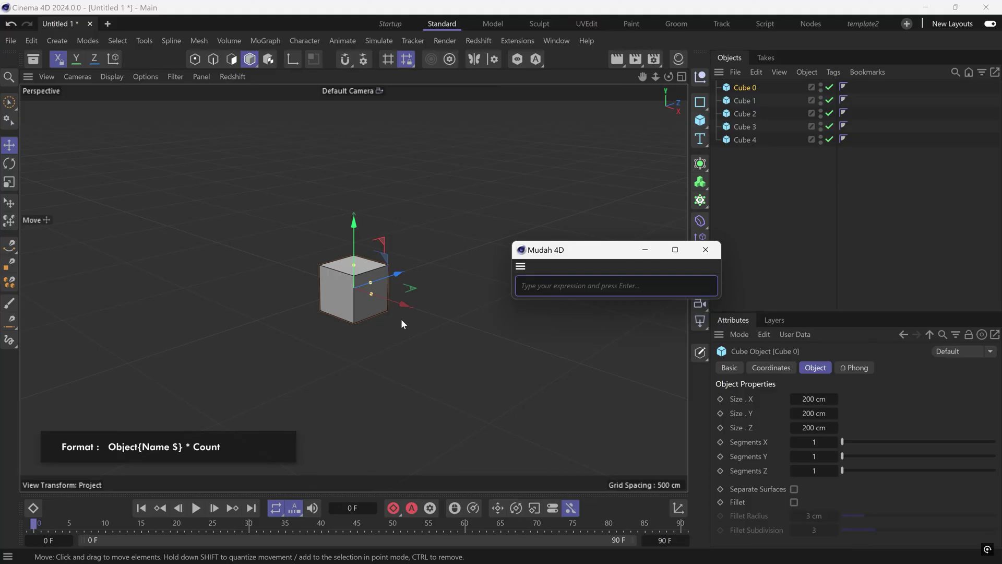
pyautogui.hotkey('ctrl', 'z')
# Create five cubes with two-digit numbered names using the expression cube{Cube $$}*5.
pyautogui.write('cube{')
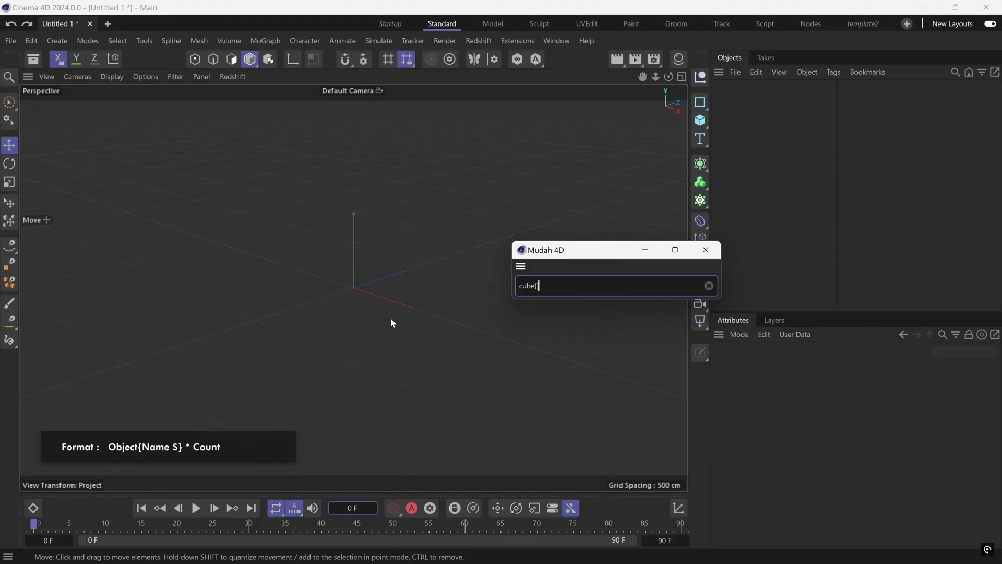
pyautogui.write('Cube $$')
pyautogui.press('Right')
pyautogui.write('*5')
pyautogui.press('Return')
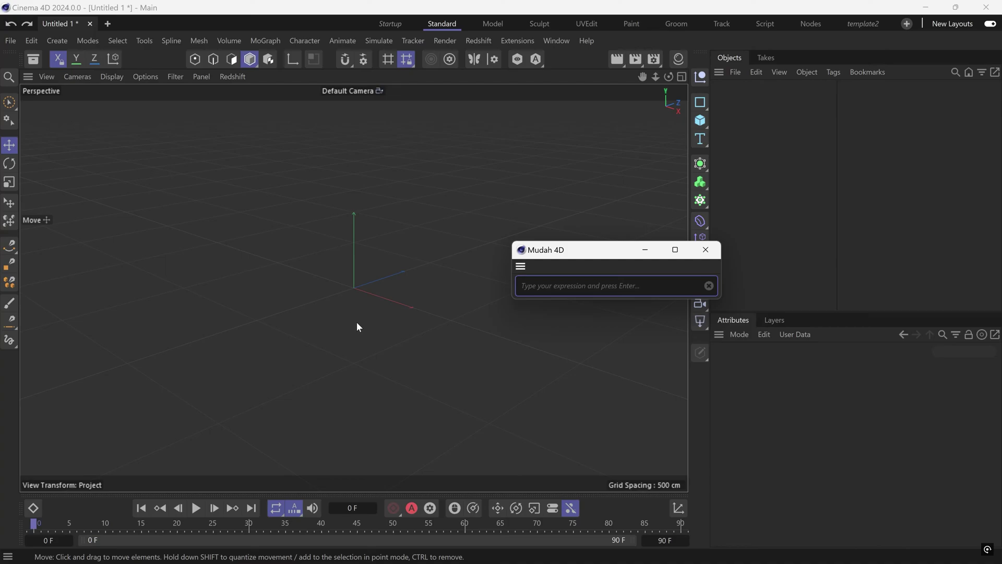
# Create a cube at position 100, 200, 300 with cube[p=(100,200,300)], check its coordinates, and undo the creation.
pyautogui.write('cube[')
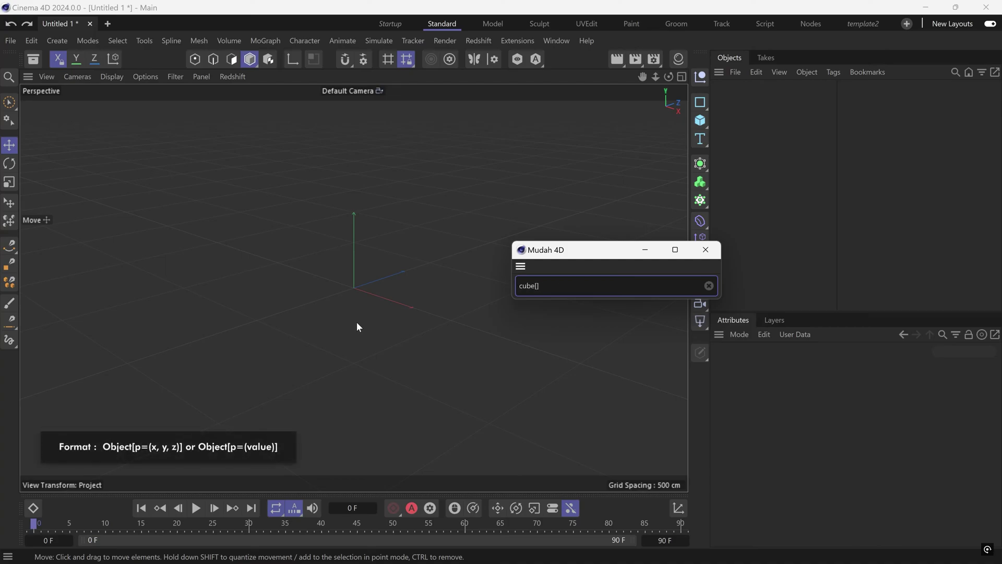
pyautogui.write('p=(1)00,200,300')
pyautogui.press('Return')
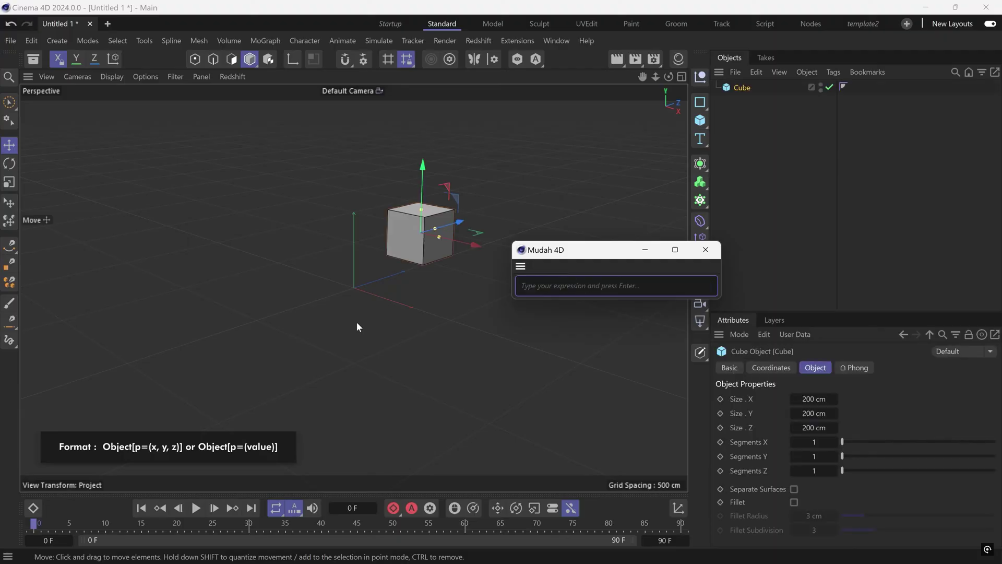
pyautogui.click(770, 369)
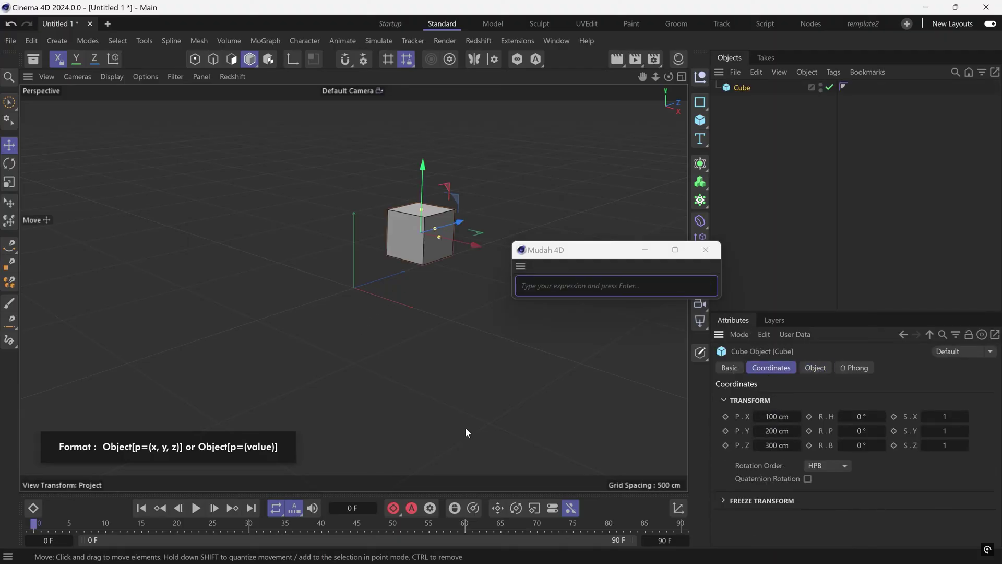
pyautogui.hotkey('ctrl', 'z')
# Create a cube positioned at 100 cm on every axis with the expression cube[p=(100)], and undo the creation.
pyautogui.write('cube')
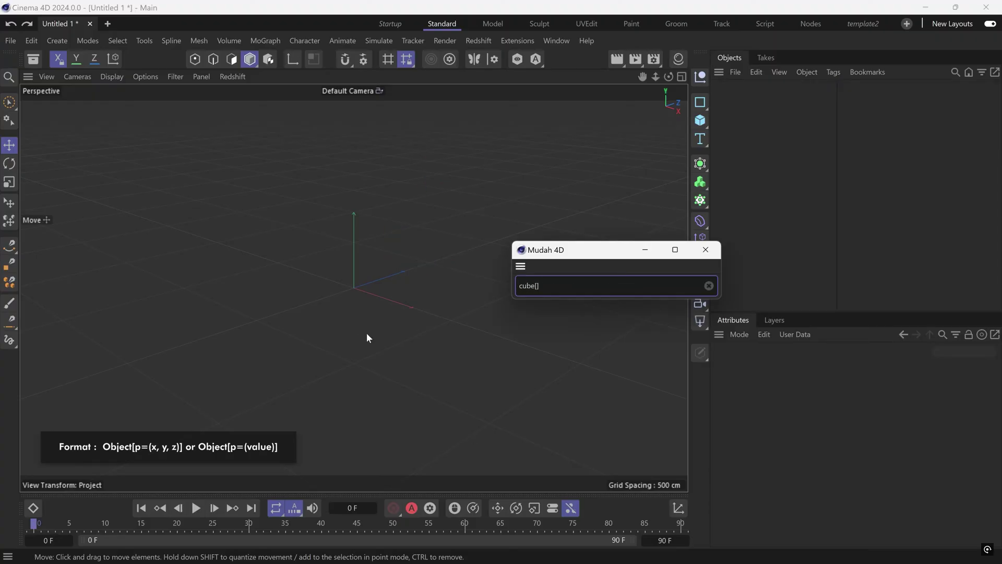
pyautogui.write('[p=(100')
pyautogui.press('Return')
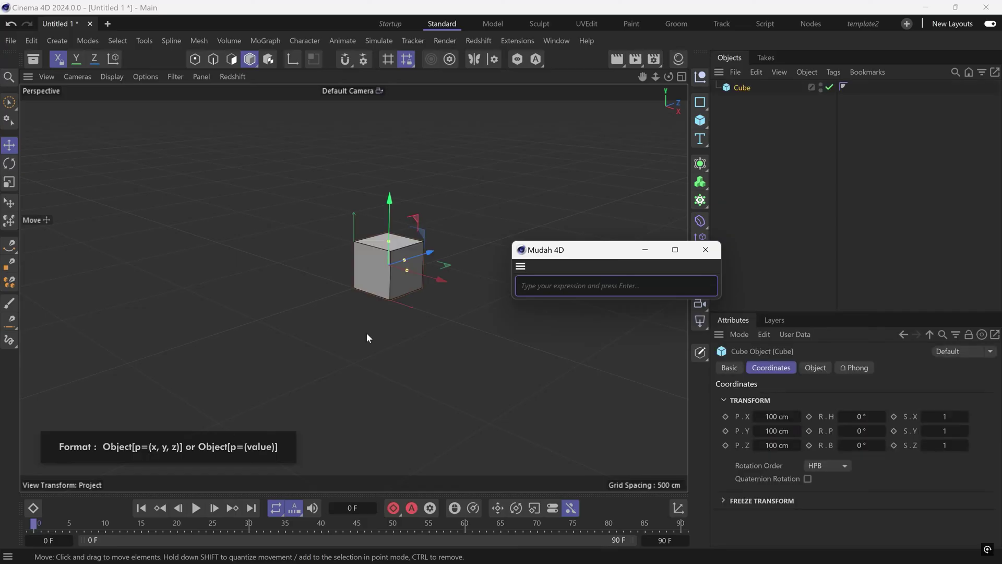
pyautogui.hotkey('ctrl', 'z')
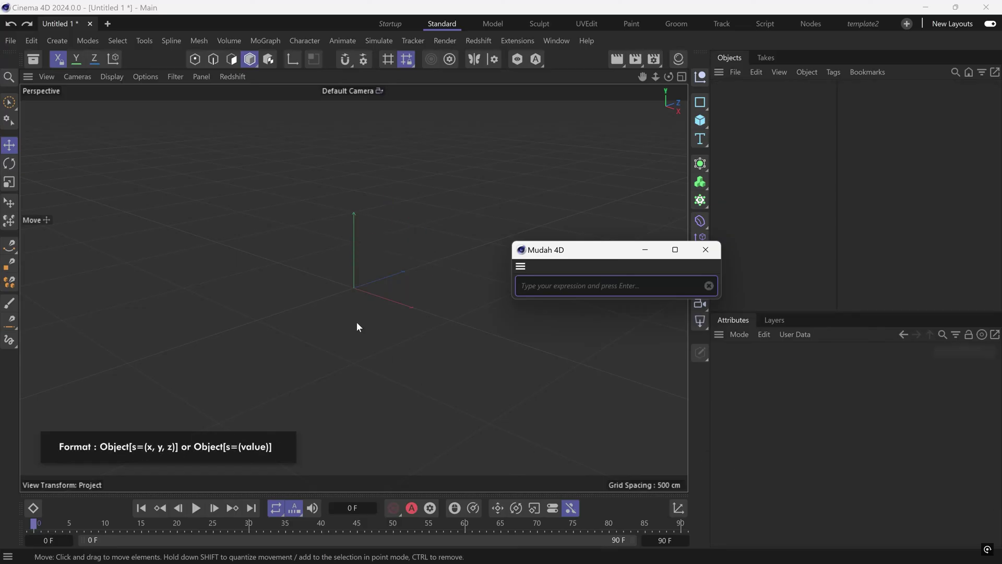
# Create a cube scaled 3, 1, 2 on X, Y and Z with the expression cube[s=(3,1,2)], and undo the creation.
pyautogui.write('cube[s=(3,1,2')
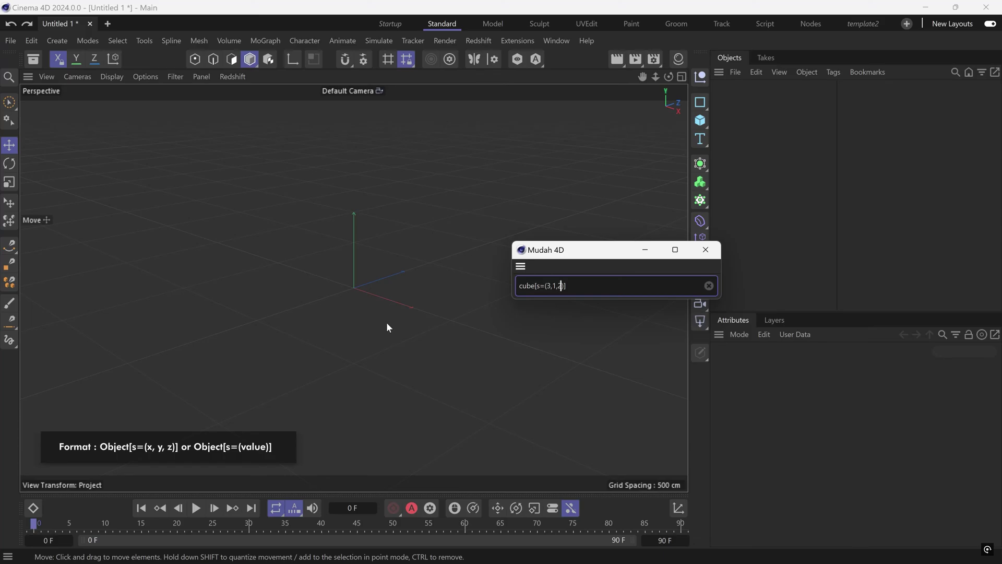
pyautogui.press('Return')
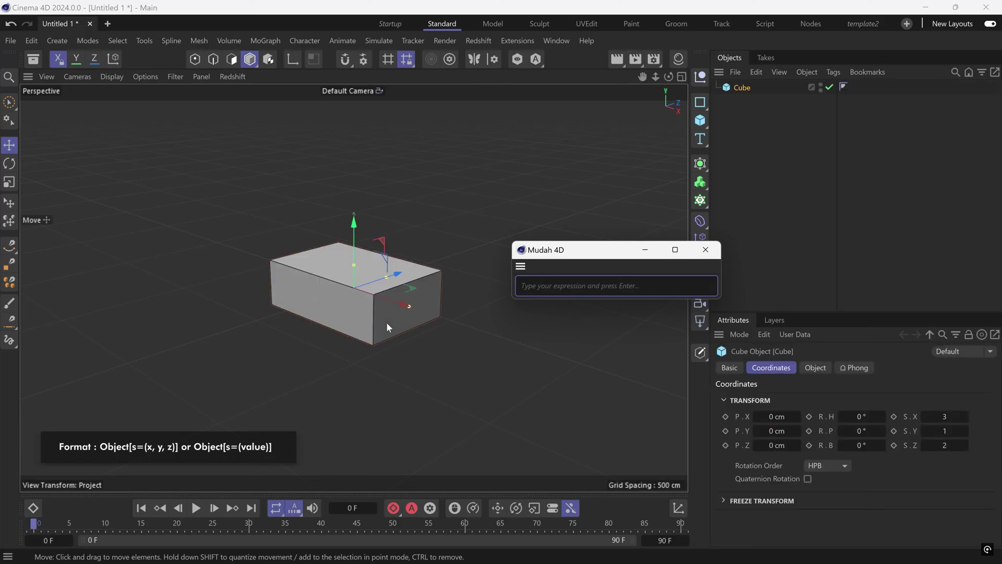
pyautogui.hotkey('ctrl', 'z')
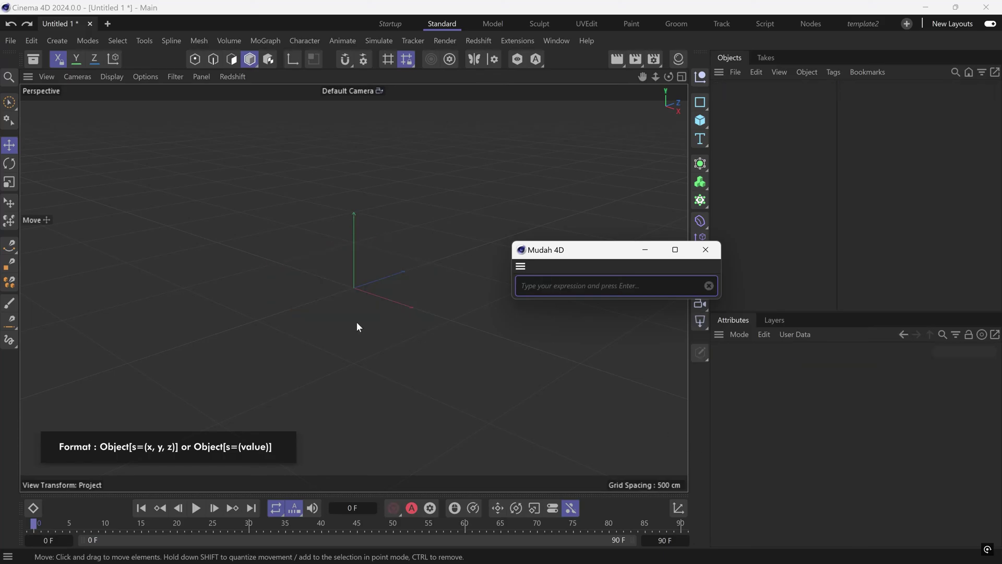
# Create a cube scaled uniformly by 3 with the expression cube[s=(3)].
pyautogui.write('cube[')
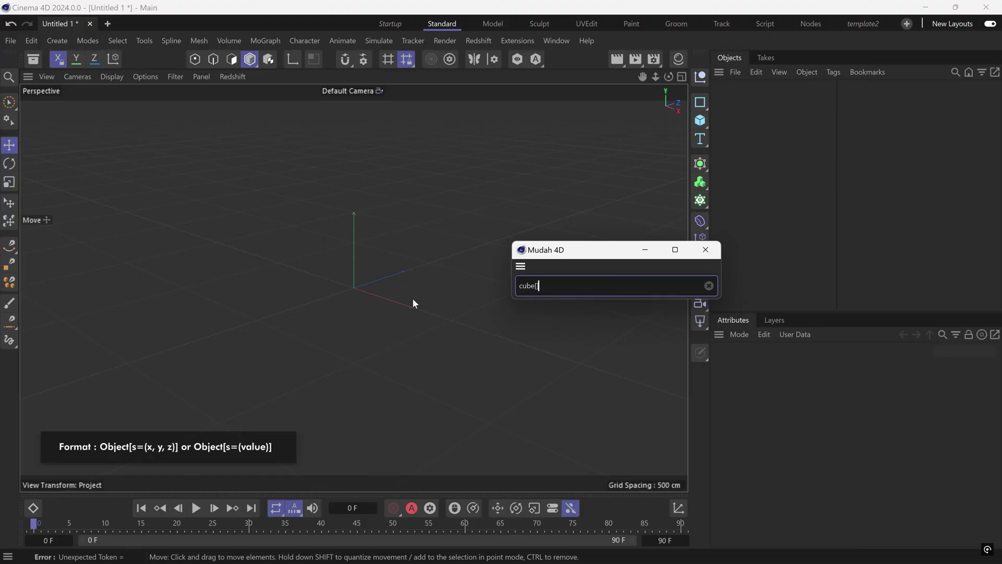
pyautogui.write('s=(')
pyautogui.write('3')
pyautogui.press('Return')
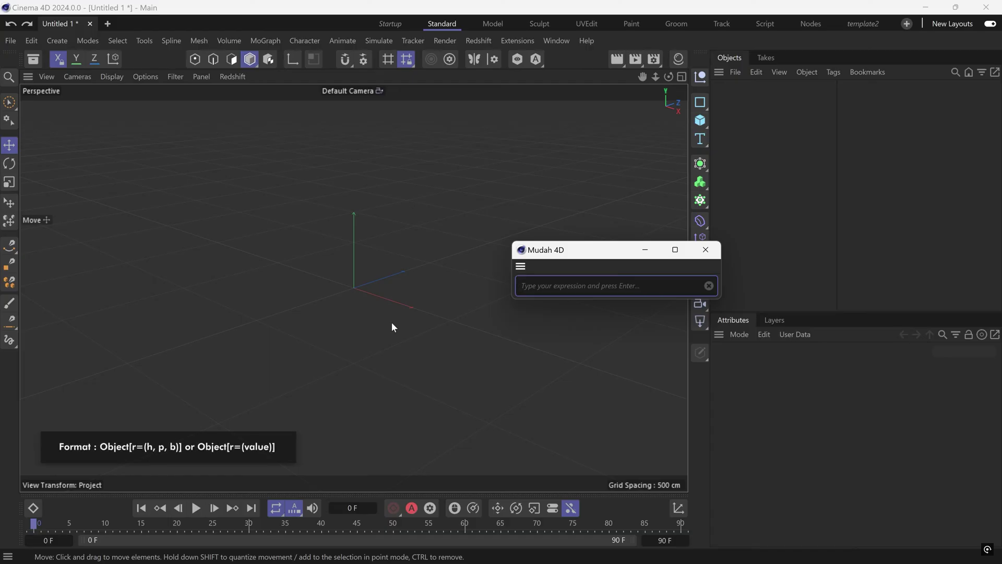
# Create a cube rotated 30°, 45°, 20° in H, P and B with cube[r=(30,45,20)], and undo the creation.
pyautogui.write('cube[r=(30,45,20')
pyautogui.press('Return')
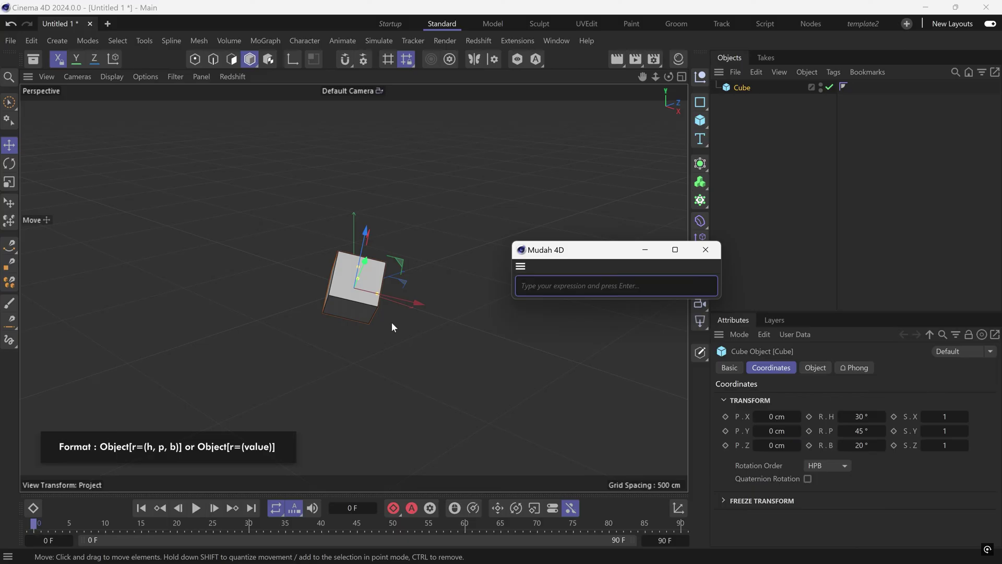
pyautogui.hotkey('ctrl', 'z')
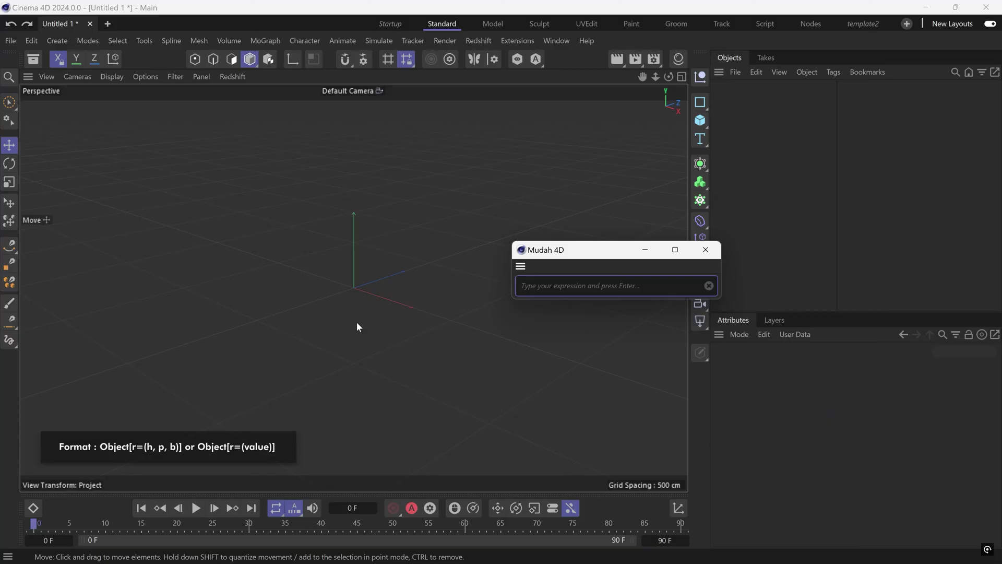
# Create a cube rotated 45° in H, P and B with the expression cube[r=(45)], and undo the creation.
pyautogui.write('cube[]r=(45)')
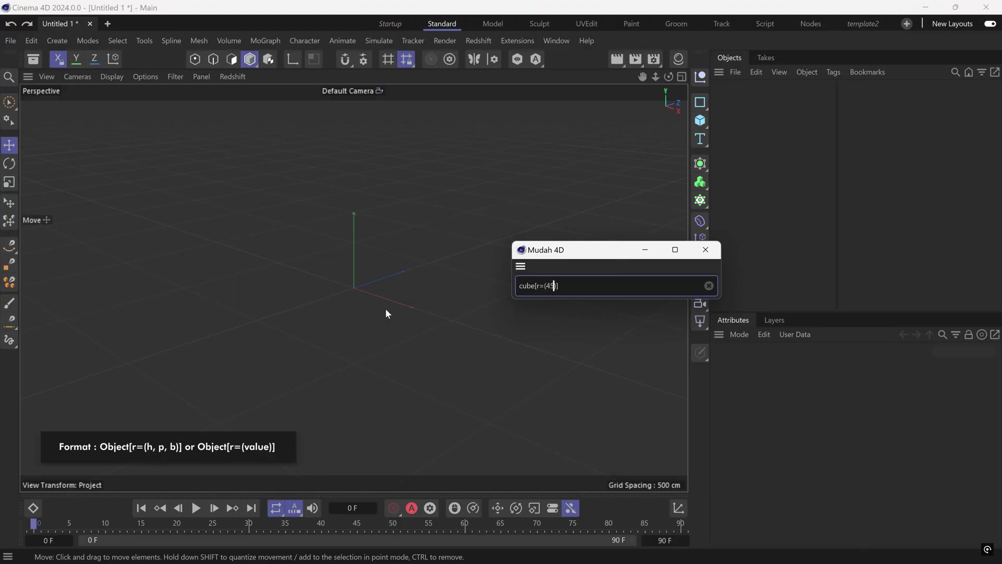
pyautogui.press('Return')
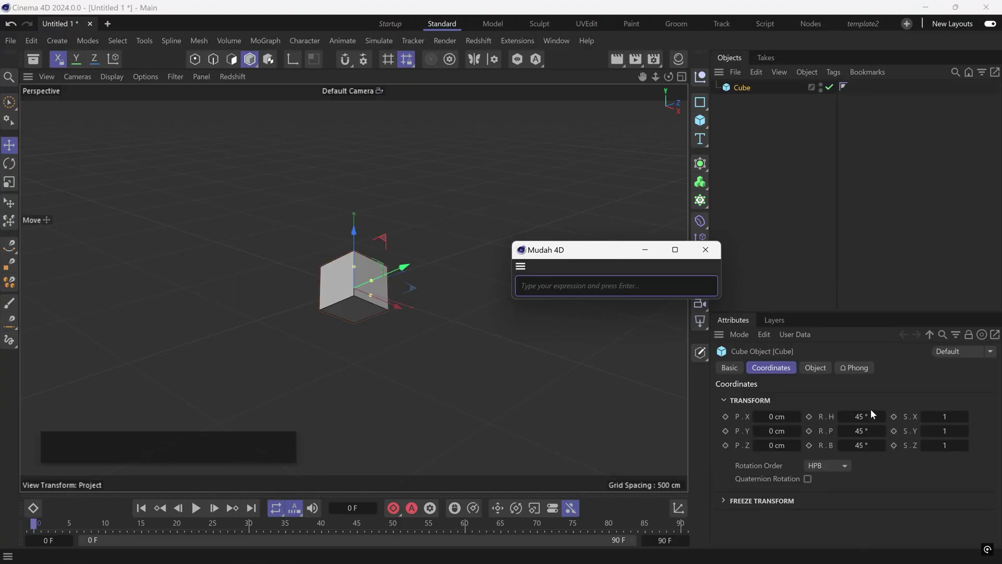
pyautogui.hotkey('ctrl', 'z')
# Create a cube with combined position, scale and rotation using the expression cube[p=(100,200,300),s=(3,1,2),r=(30,45,20)].
pyautogui.write('cube[]')
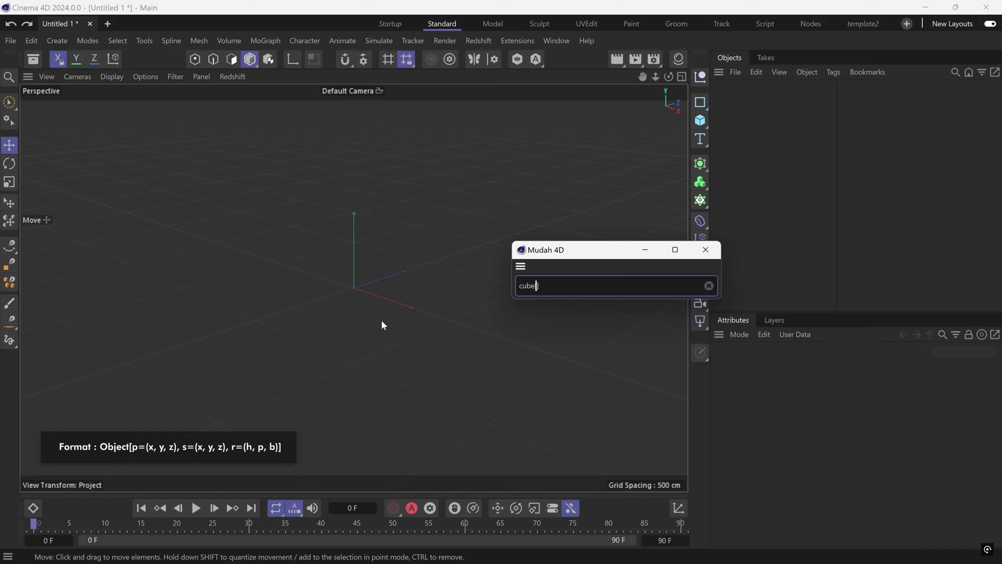
pyautogui.write('p=(100,200,300')
pyautogui.write(',s=(3,1,2),r=(30,45,20')
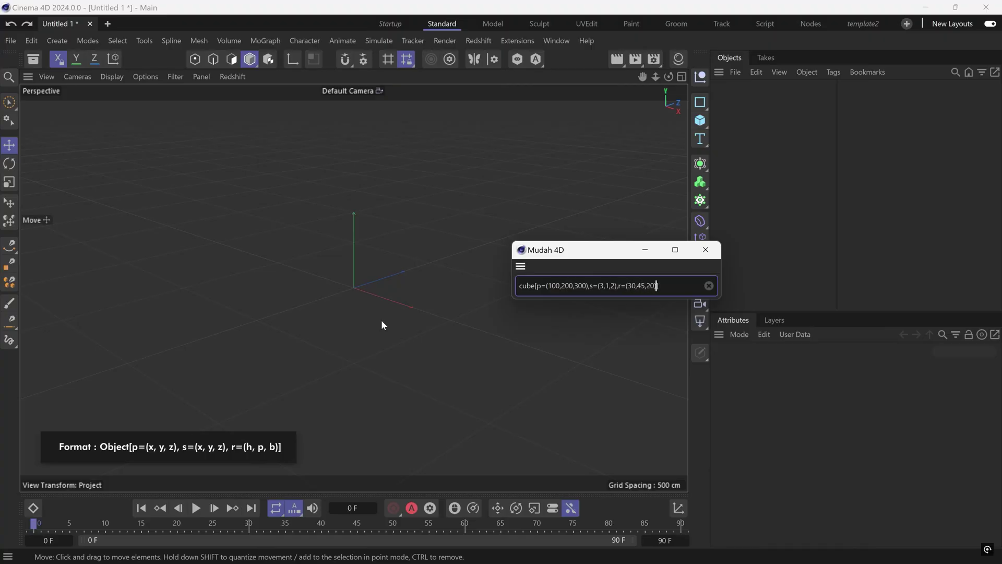
pyautogui.press('Return')
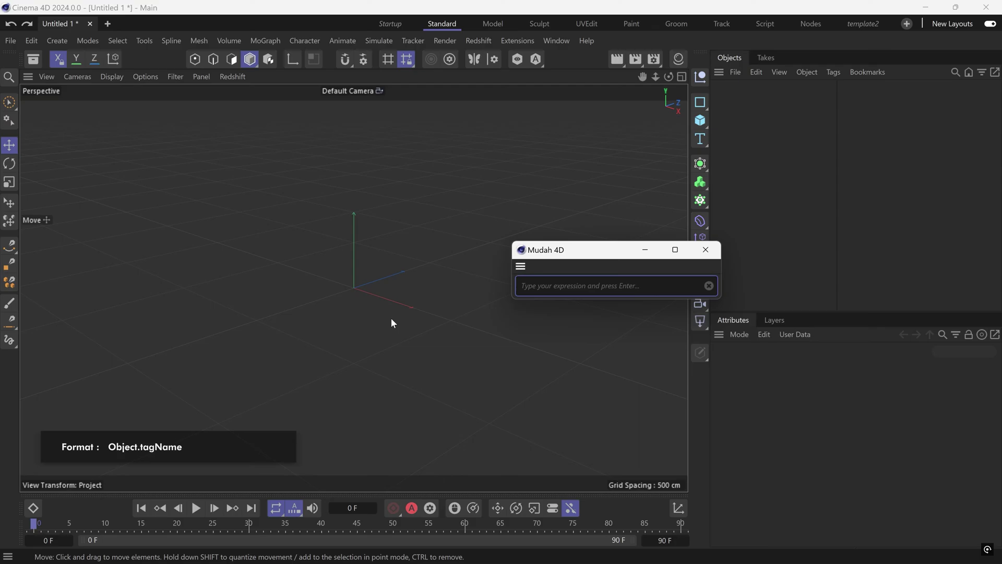
# Create a camera carrying a Target tag with the expression camera.target, and undo the creation.
pyautogui.write('camera.target')
pyautogui.press('Return')
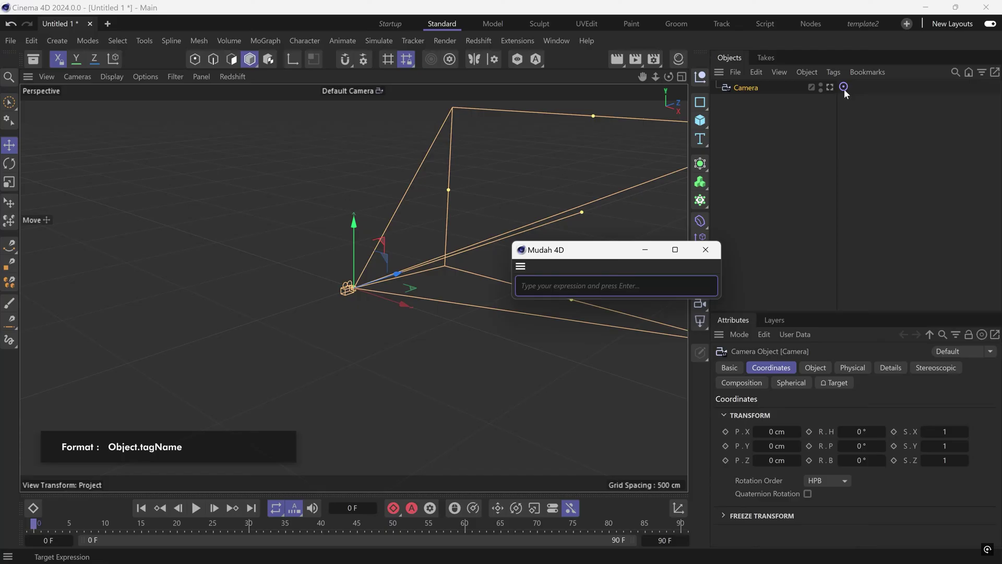
pyautogui.hotkey('ctrl', 'z')
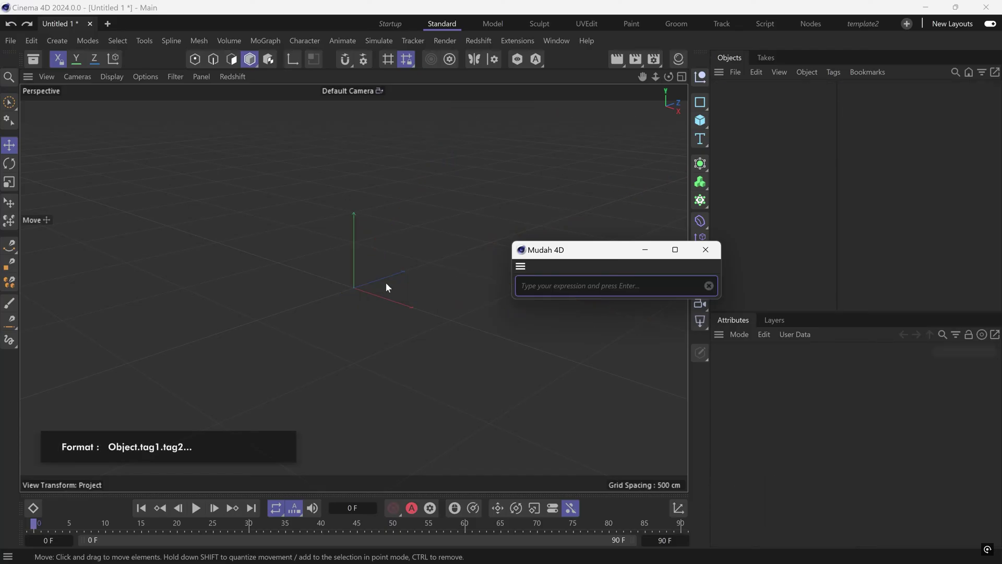
# Create a null carrying Target, Display and XPresso tags with the expression null.target.display.xpresso.
pyautogui.write('rull.target.display.xpresso')
pyautogui.press('Return')
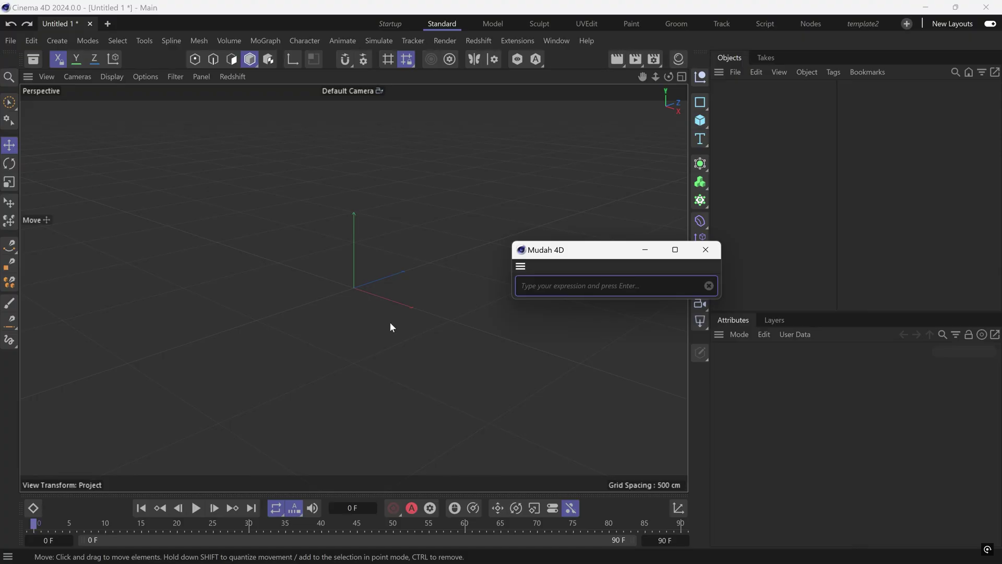
# Create a Subdivision Surface with the full name subdivisionsurface, and a second one with the shorthand ss.
pyautogui.write('subdivisionsurface')
pyautogui.press('Return')
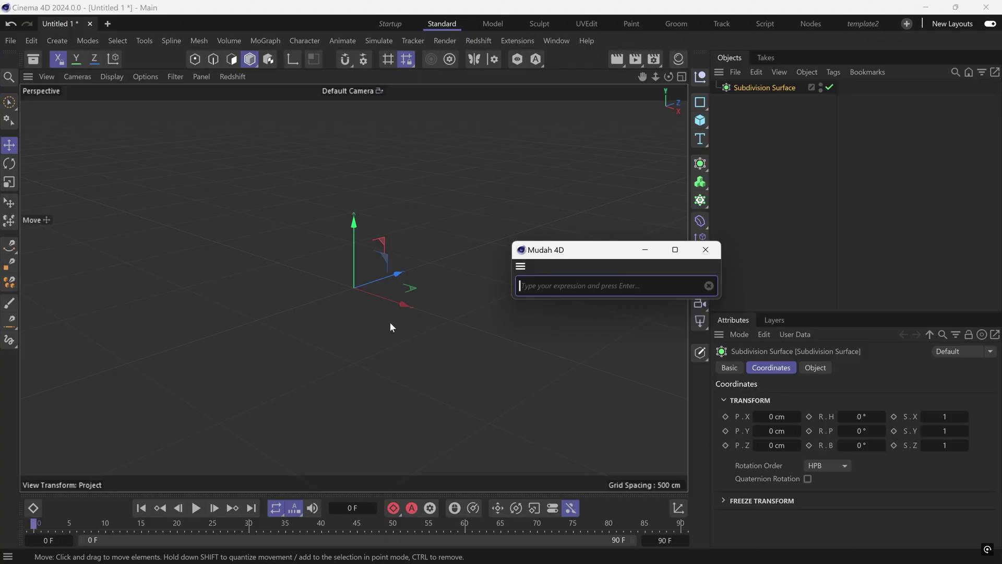
pyautogui.write('ss')
pyautogui.press('Return')
# Create two cubes from two separate expressions.
pyautogui.write('cube')
pyautogui.press('Return')
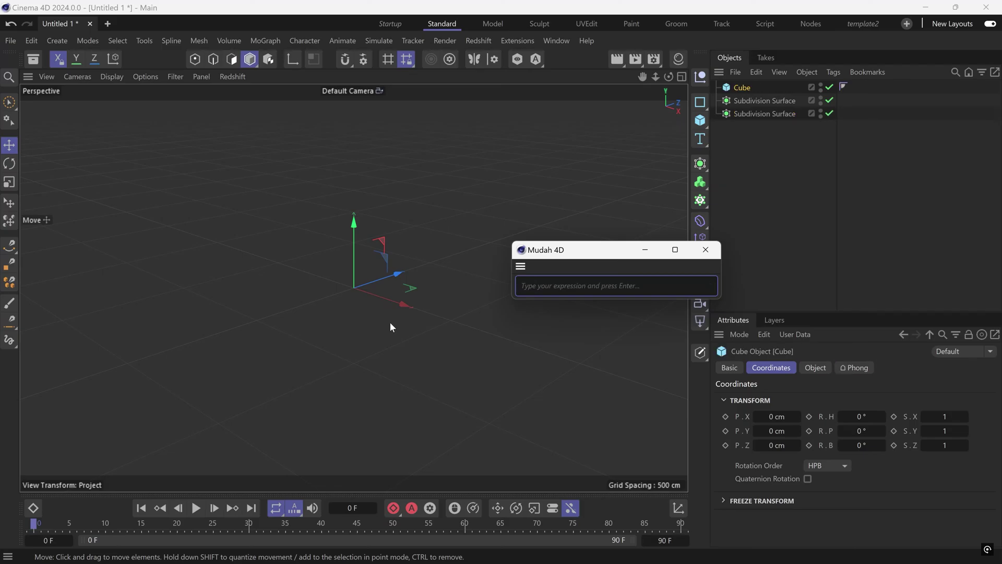
pyautogui.write('cube')
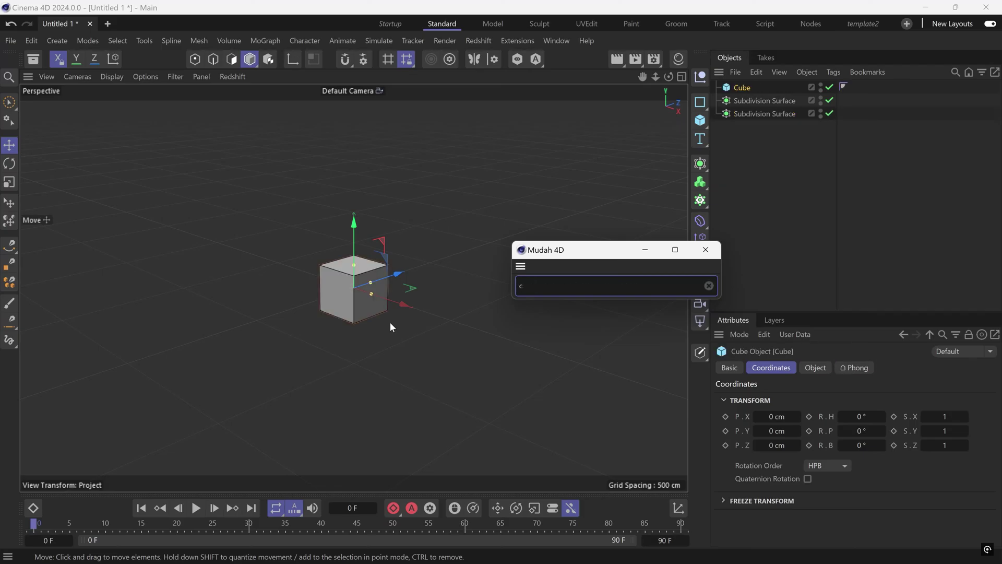
pyautogui.press('Return')
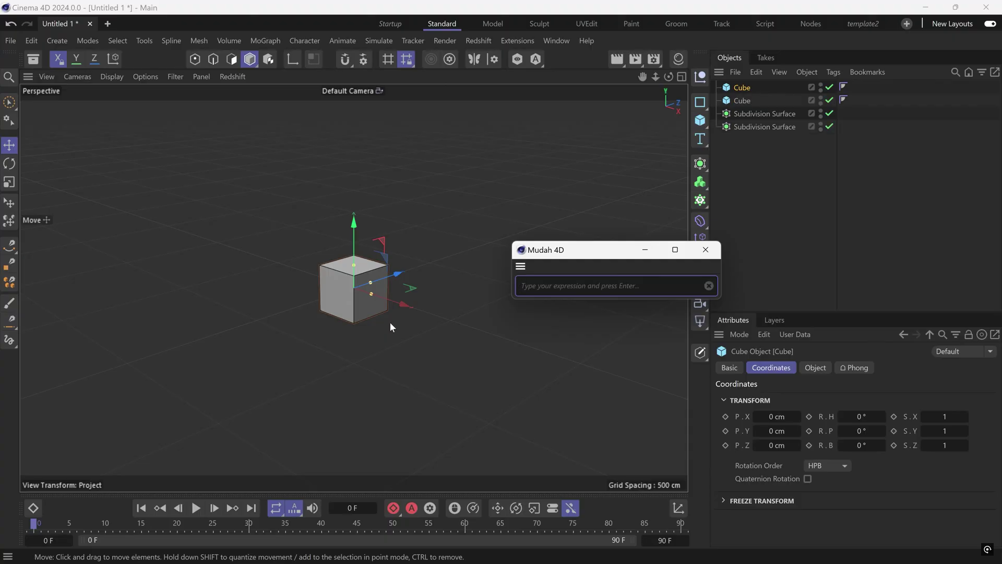
# Create a sphere with the full name sphere, and a second one with the shorthand s.
pyautogui.write('sphere')
pyautogui.press('Return')
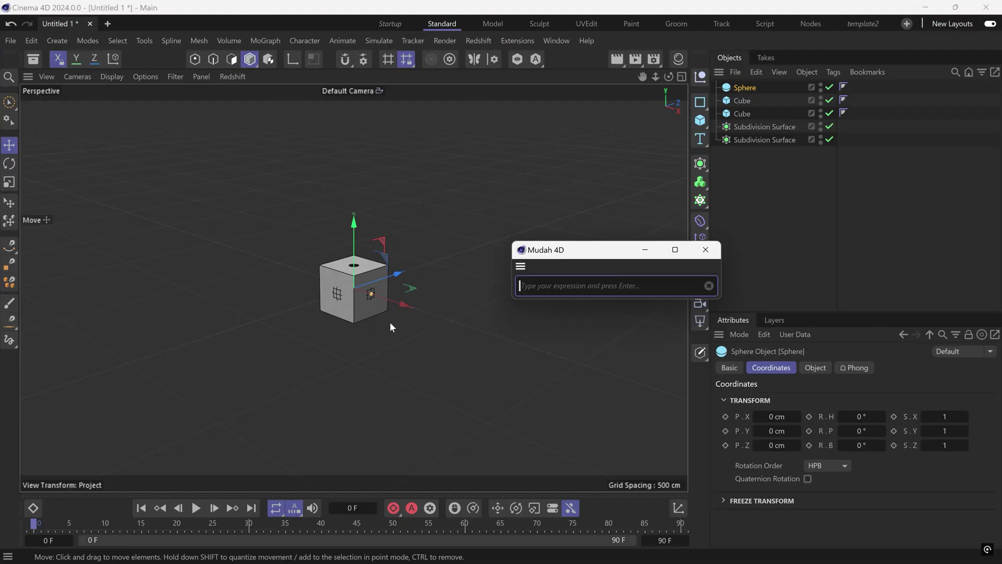
pyautogui.write('s')
pyautogui.press('Return')
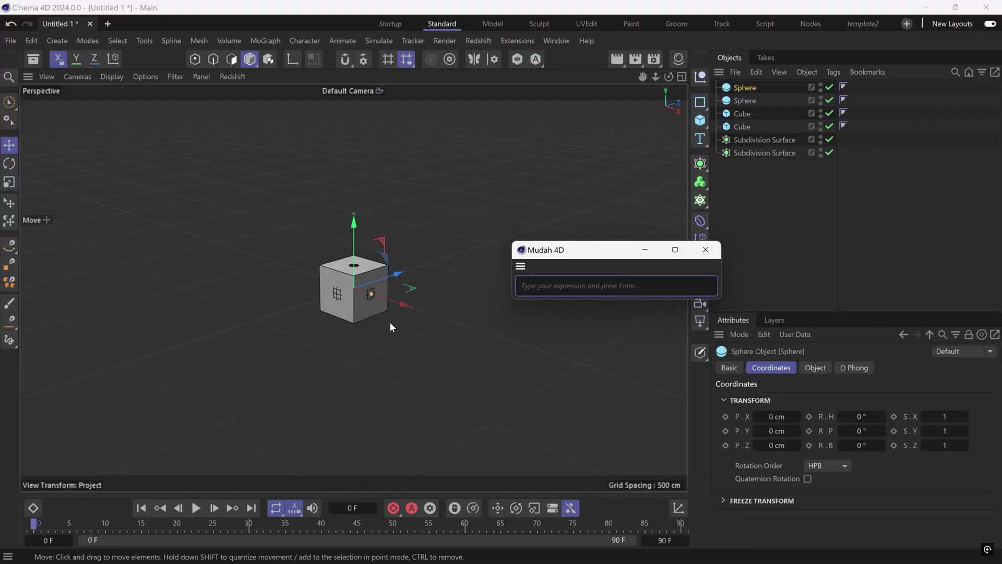
# Create two cameras from two separate expressions.
pyautogui.write('ccamera')
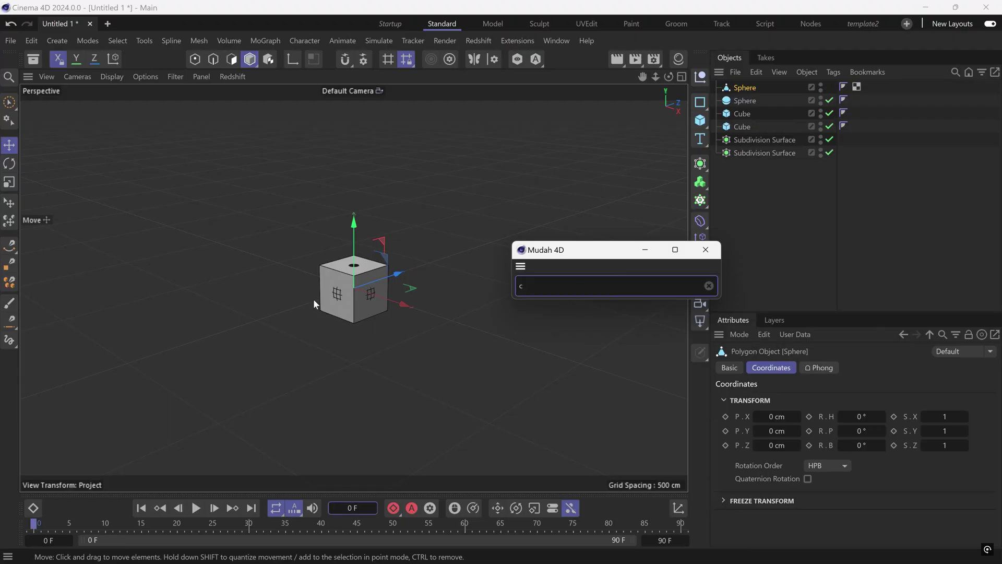
pyautogui.press('Return')
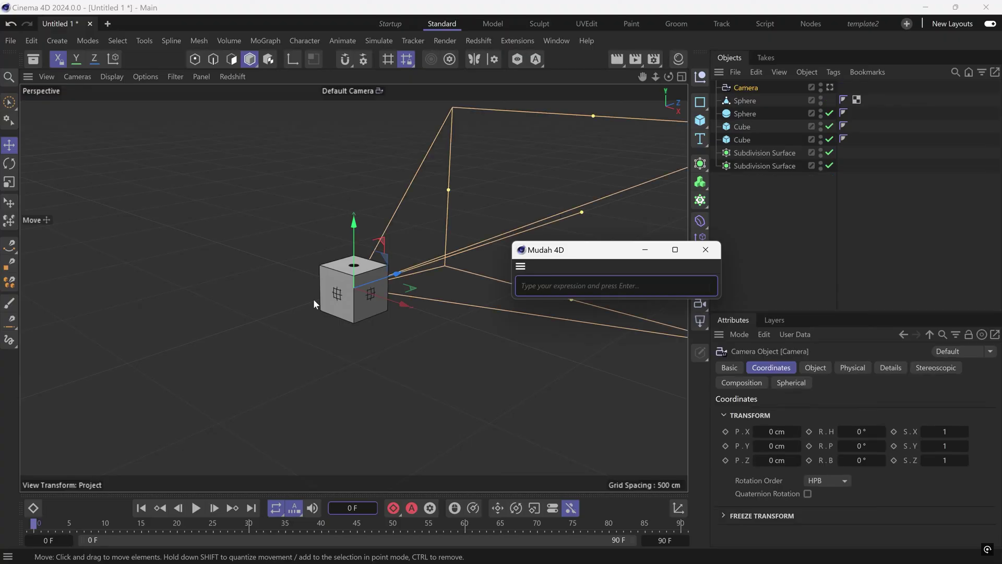
pyautogui.write('camera')
pyautogui.press('Return')
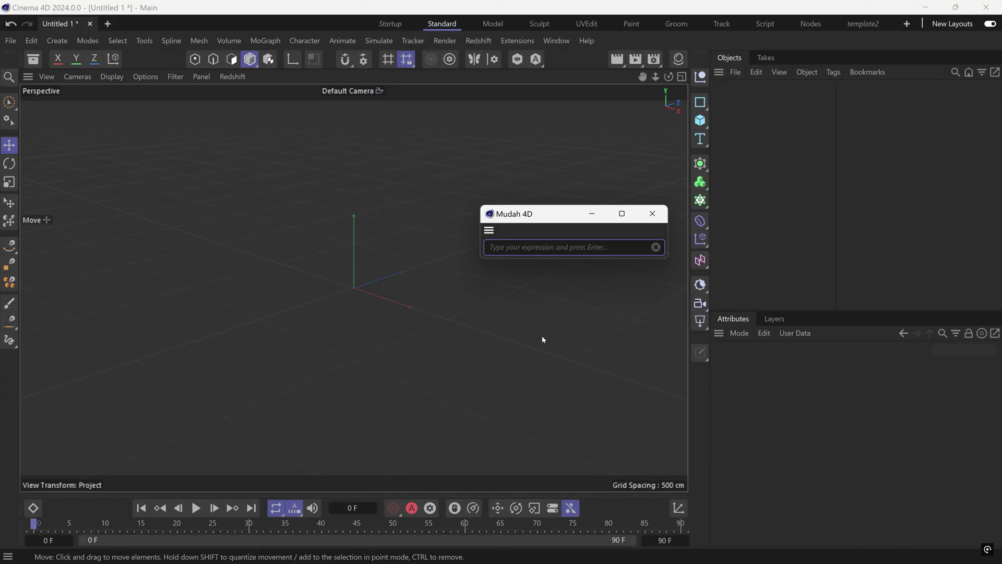
# Submit the misspelled expression cubz, examine its Python error output in the Console, and close the Console.
pyautogui.write('cubz')
pyautogui.press('Return')
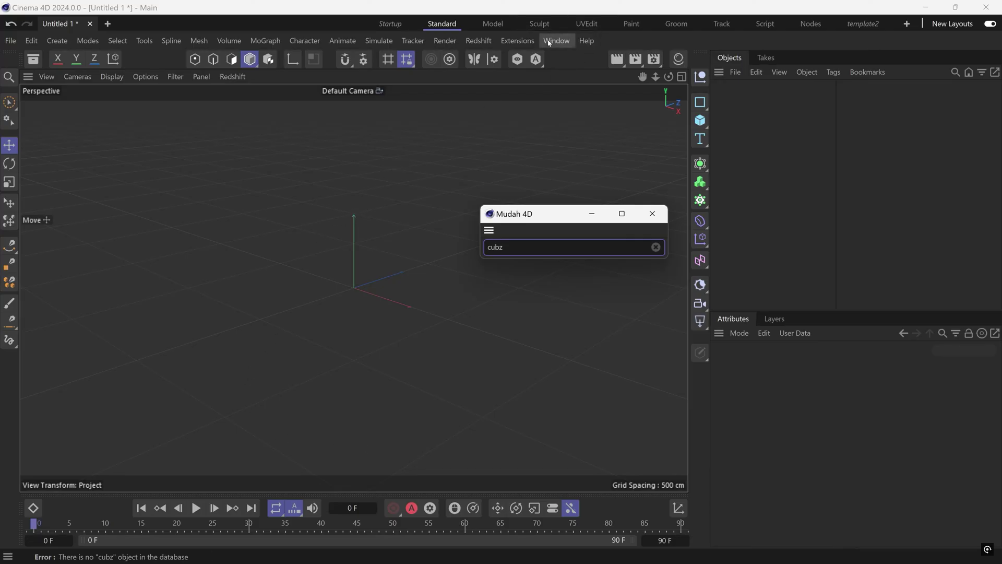
pyautogui.click(517, 40)
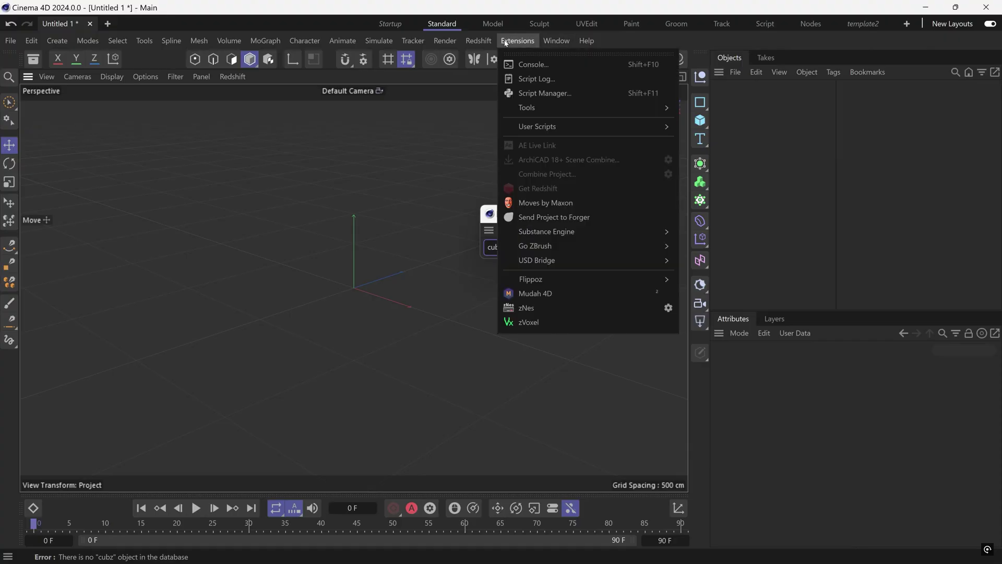
pyautogui.click(517, 66)
pyautogui.moveTo(616, 59); pyautogui.dragTo(176, 156)
pyautogui.moveTo(240, 216); pyautogui.dragTo(421, 215)
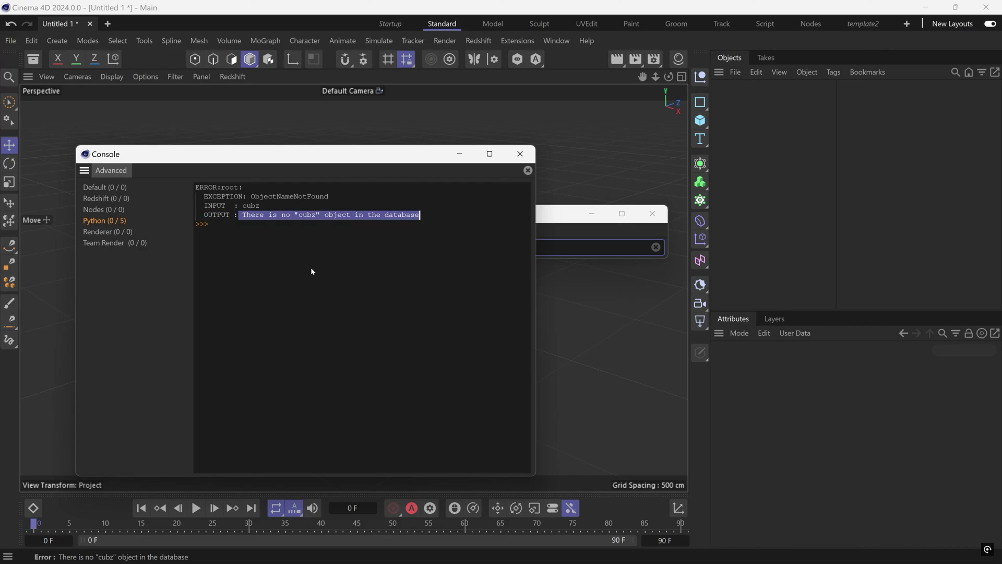
pyautogui.click(522, 153)
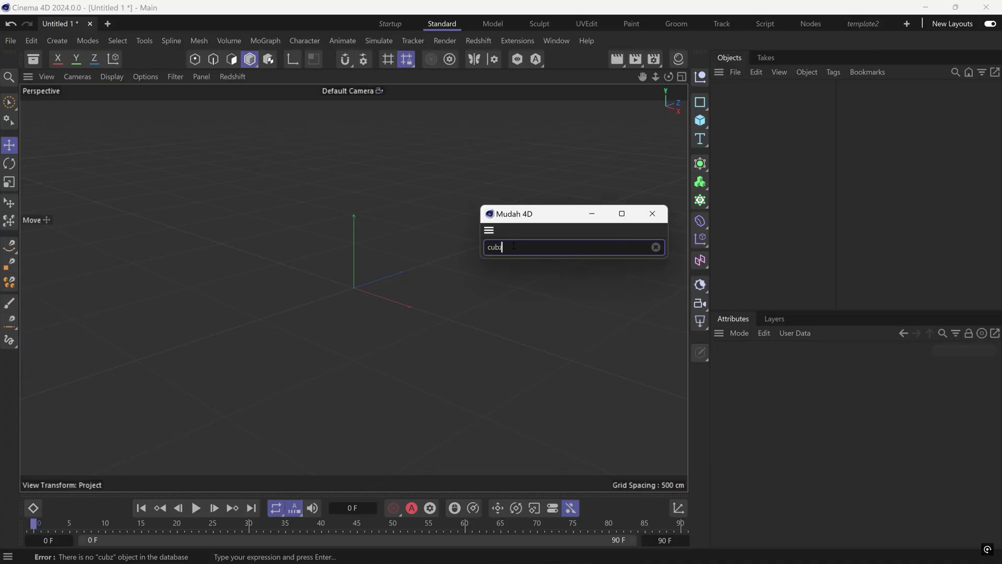
# Correct the misspelled expression to cube and create the cube.
pyautogui.press('BackSpace')
pyautogui.write('e')
pyautogui.press('Return')
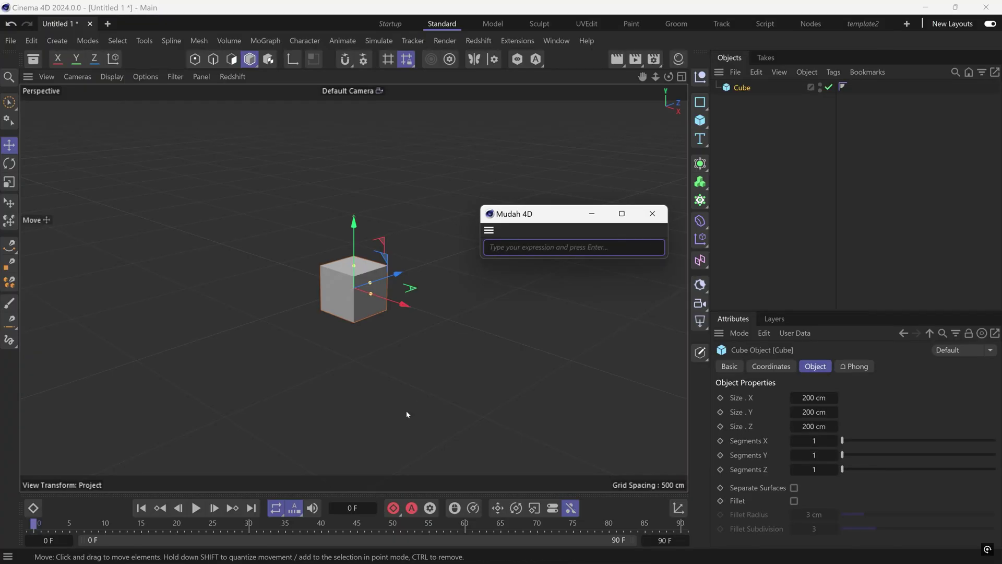